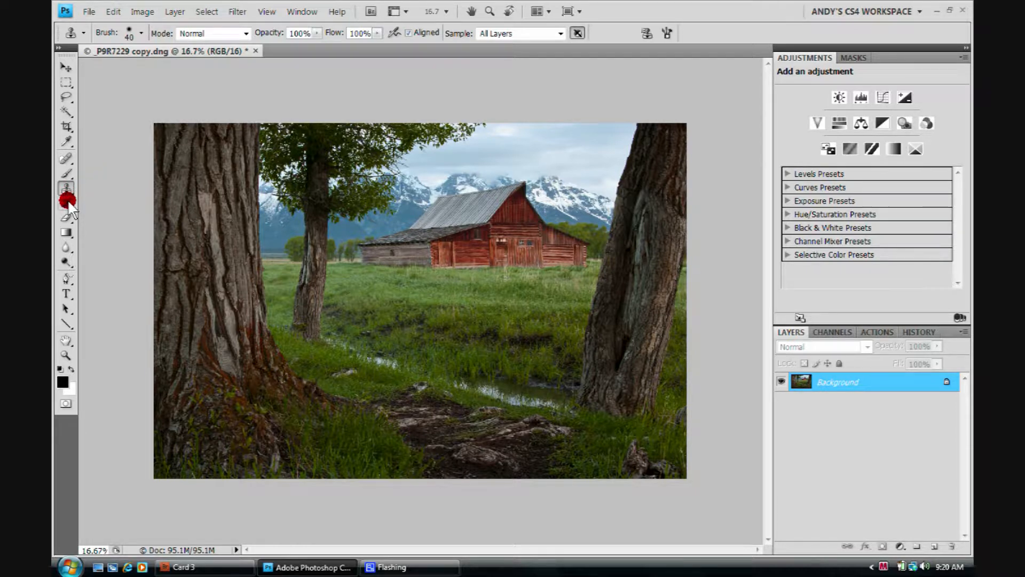
Try erasing across the barn roof and sky on the Background layer with the Eraser tool, and undo both strokes.
{"action": "left_click", "coordinate": [68, 200]}
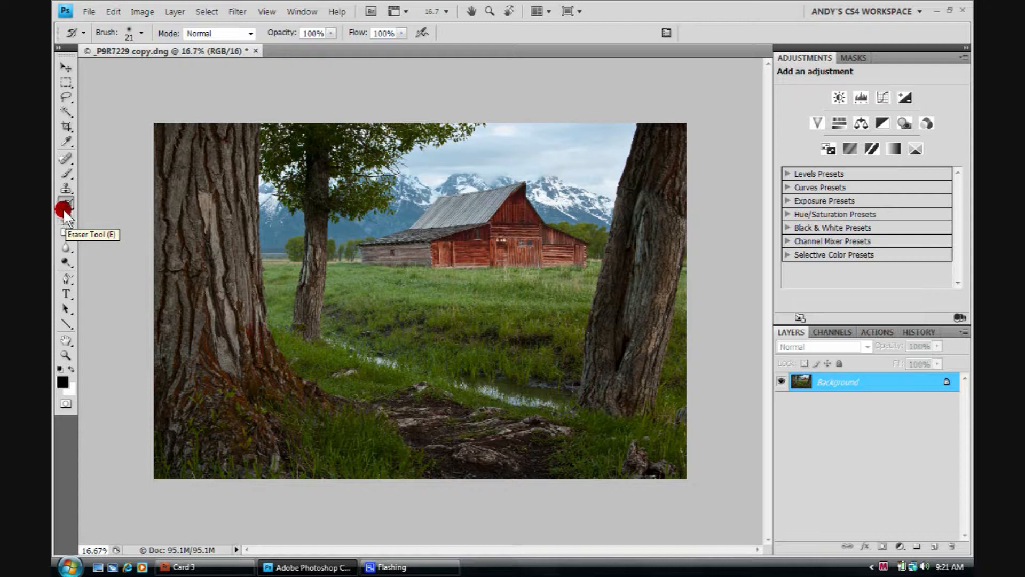
{"action": "left_click", "coordinate": [65, 219]}
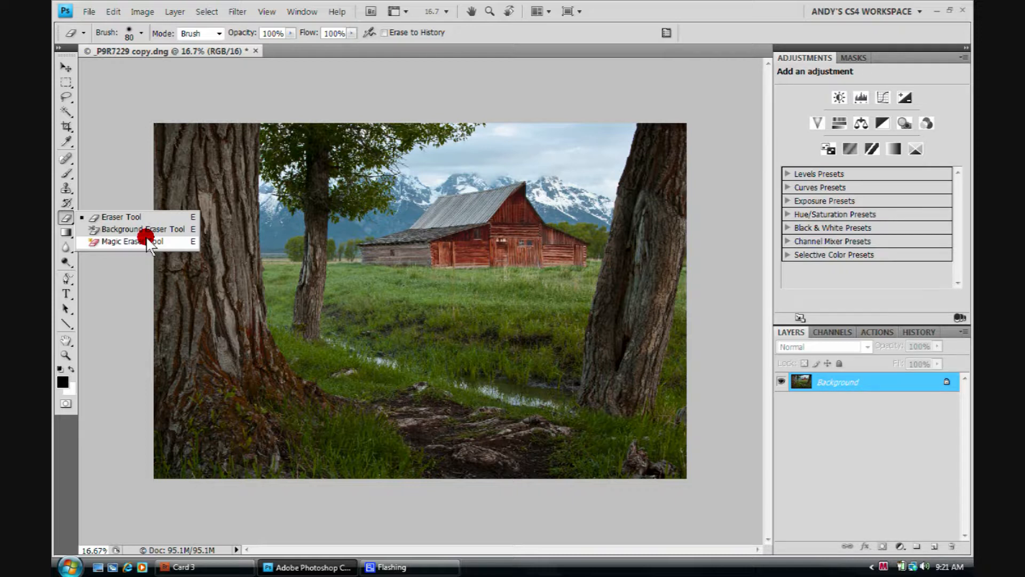
{"action": "left_click", "coordinate": [118, 217]}
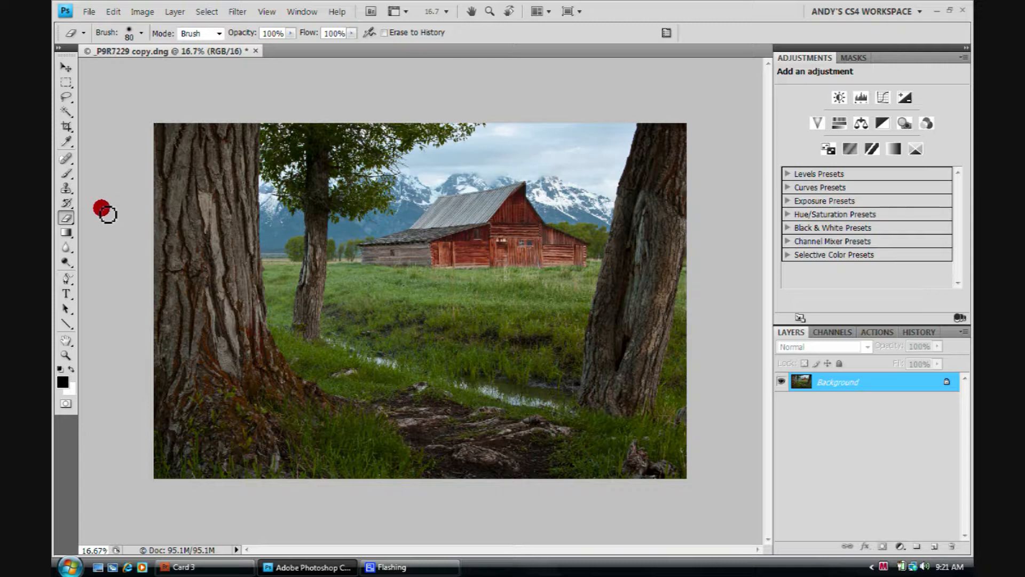
{"action": "mouse_move", "coordinate": [427, 211]}
{"action": "left_mouse_down"}
{"action": "mouse_move", "coordinate": [518, 201]}
{"action": "mouse_move", "coordinate": [516, 212]}
{"action": "mouse_move", "coordinate": [412, 228]}
{"action": "mouse_move", "coordinate": [400, 220]}
{"action": "mouse_move", "coordinate": [470, 201]}
{"action": "left_mouse_up"}
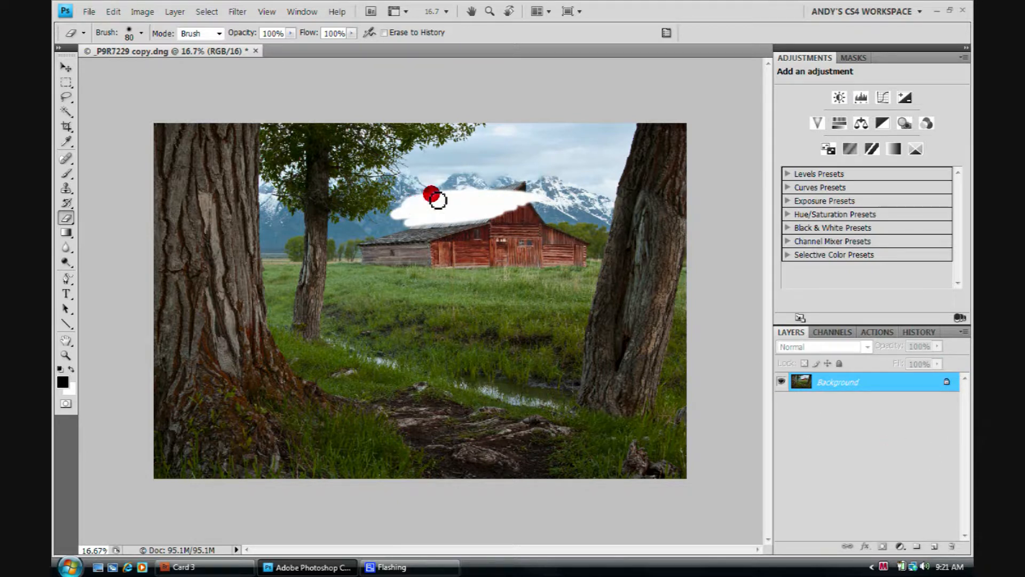
{"action": "mouse_move", "coordinate": [502, 198]}
{"action": "left_mouse_down"}
{"action": "mouse_move", "coordinate": [465, 194]}
{"action": "mouse_move", "coordinate": [523, 154]}
{"action": "mouse_move", "coordinate": [528, 169]}
{"action": "mouse_move", "coordinate": [503, 177]}
{"action": "mouse_move", "coordinate": [542, 163]}
{"action": "mouse_move", "coordinate": [499, 161]}
{"action": "left_mouse_up"}
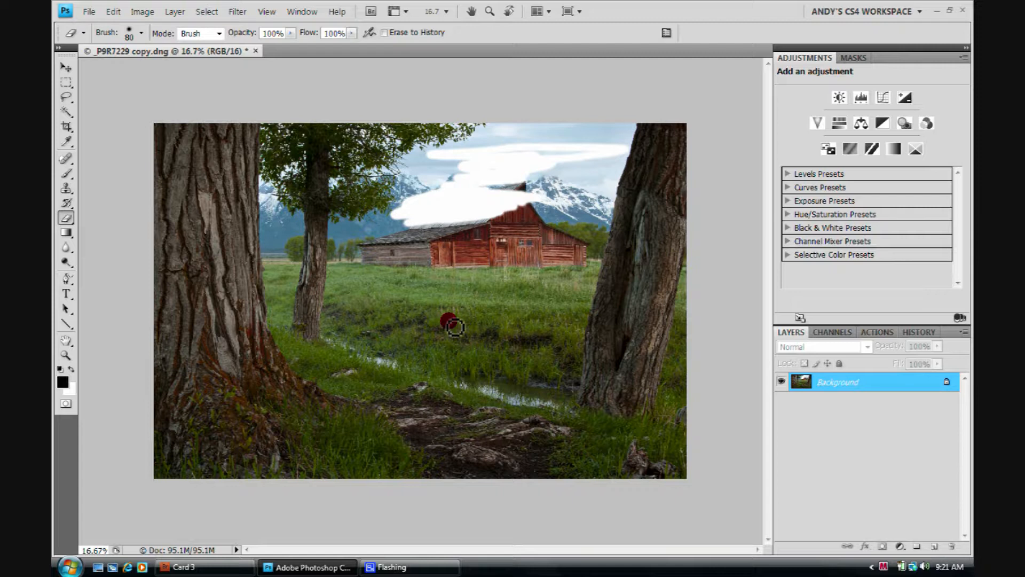
{"action": "key", "text": "ctrl+z"}
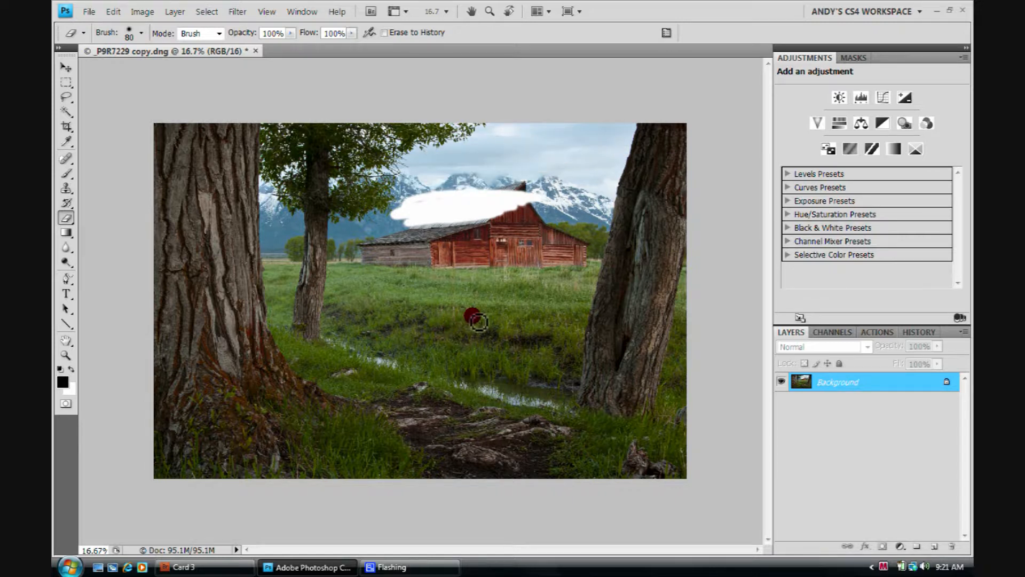
{"action": "key", "text": "ctrl+alt+z"}
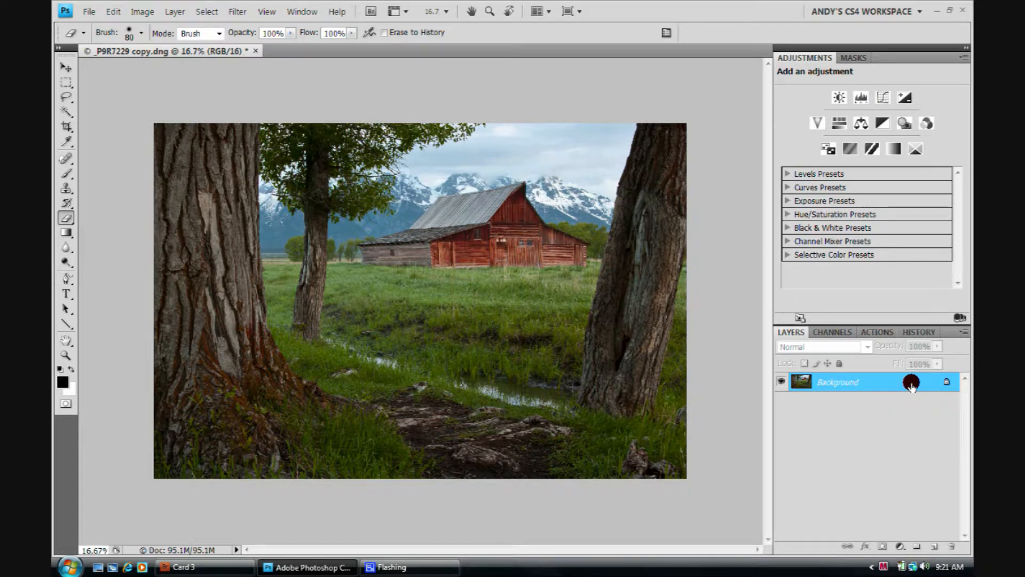
Duplicate the Background layer and hide the original.
{"action": "left_click_drag", "start_coordinate": [911, 386], "coordinate": [933, 496]}
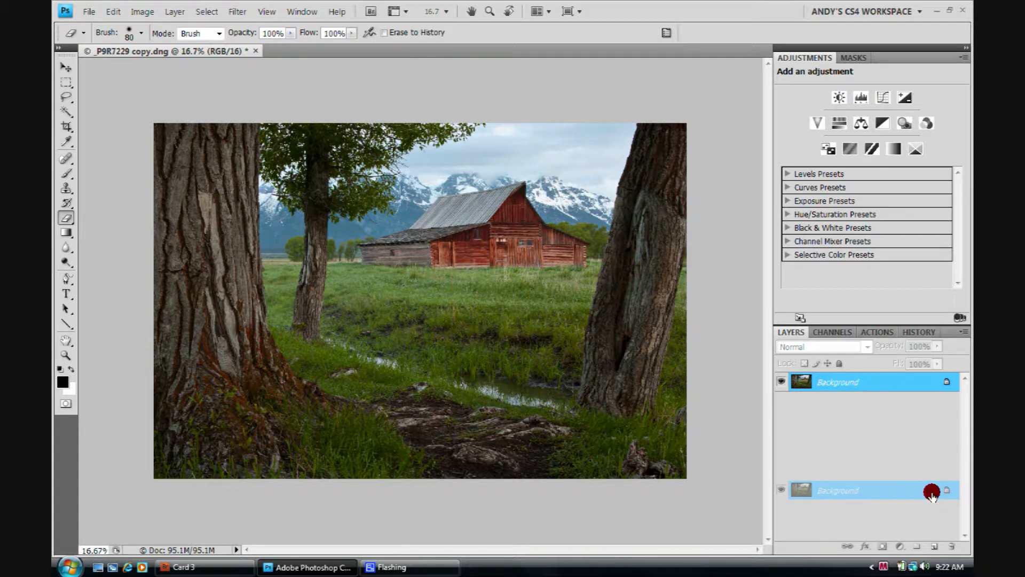
{"action": "left_click_drag", "start_coordinate": [932, 496], "coordinate": [932, 498]}
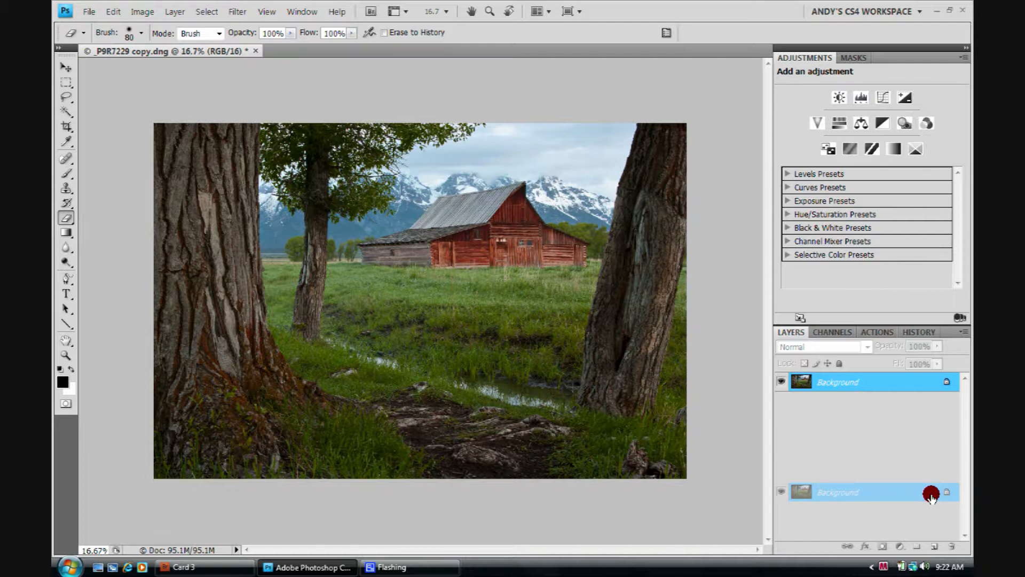
{"action": "left_click_drag", "start_coordinate": [932, 498], "coordinate": [935, 545]}
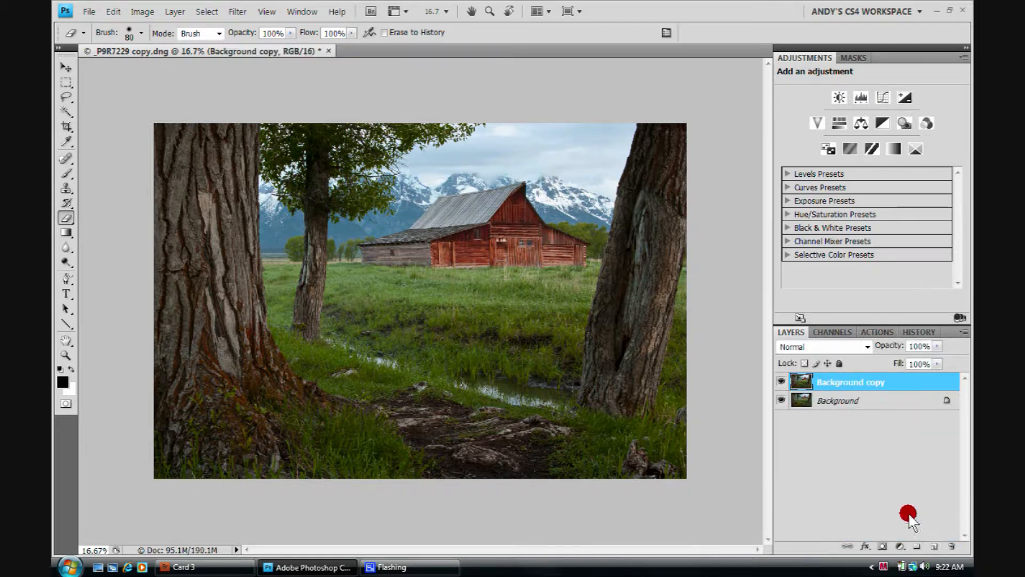
{"action": "left_click", "coordinate": [781, 401]}
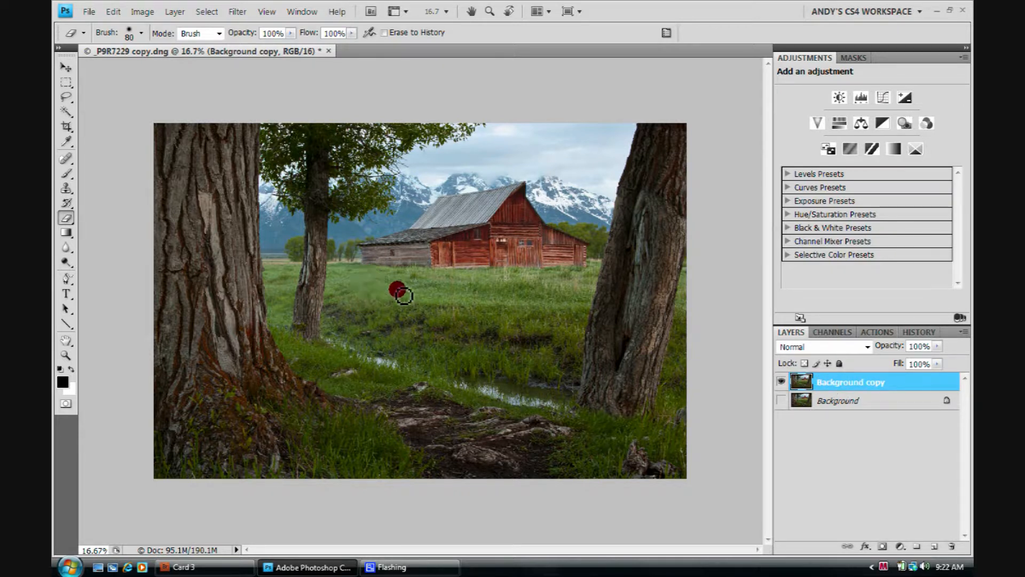
Erase the sky and the barn's upper part on the Background copy layer with a 400 px eraser in Brush mode.
{"action": "key", "text": "bracketright"}
{"action": "key", "text": "bracketright"}
{"action": "key", "text": "bracketright"}
{"action": "key", "text": "bracketright"}
{"action": "key", "text": "bracketright"}
{"action": "key", "text": "bracketright"}
{"action": "key", "text": "bracketright"}
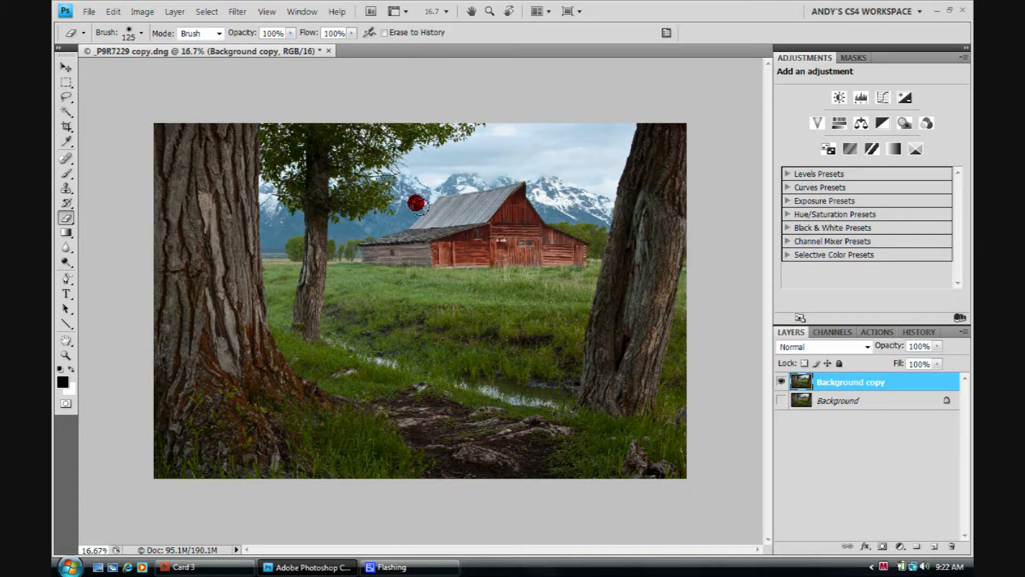
{"action": "key", "text": "bracketright"}
{"action": "key", "text": "bracketright"}
{"action": "key", "text": "bracketright"}
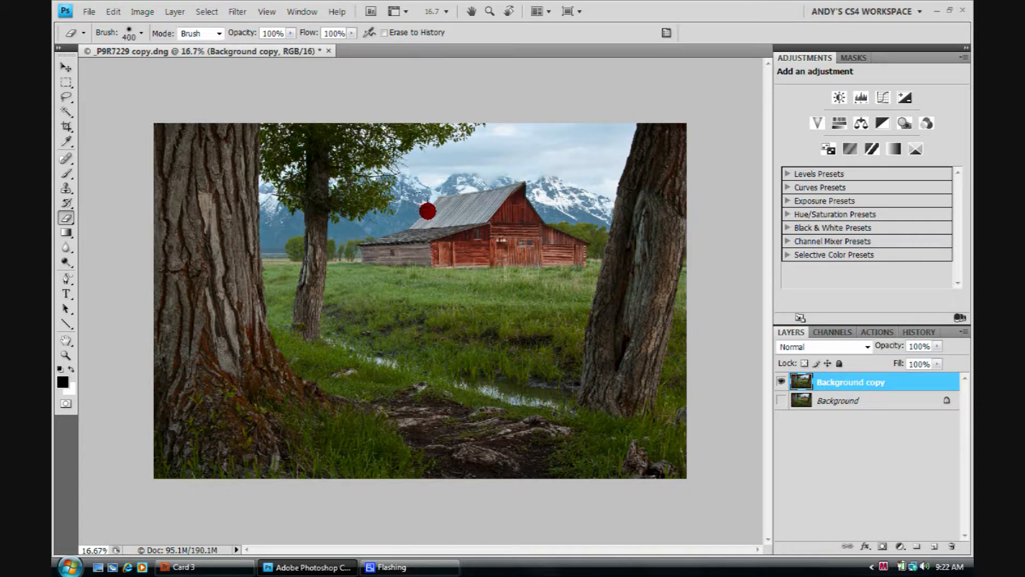
{"action": "left_click", "coordinate": [140, 33]}
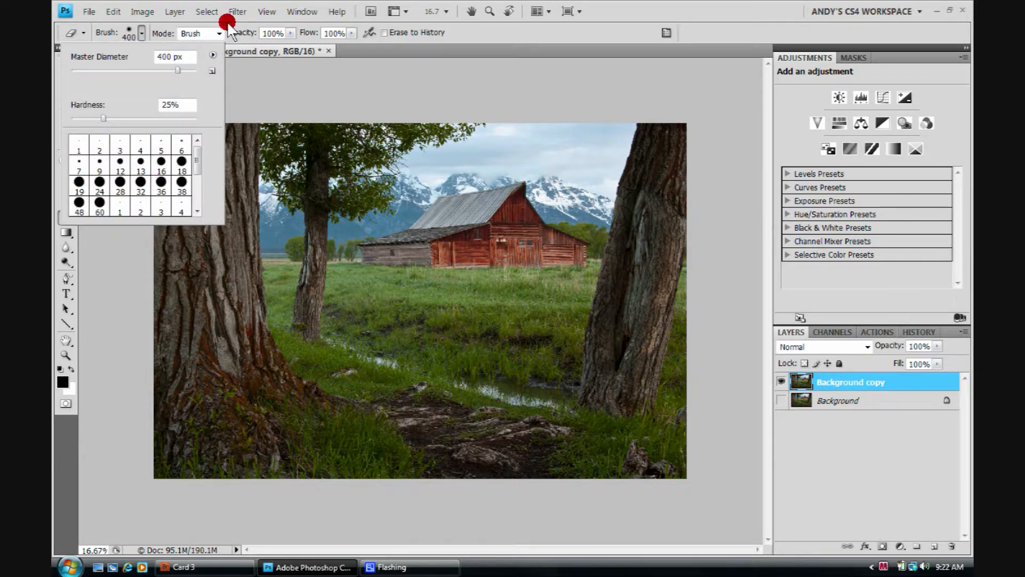
{"action": "left_click", "coordinate": [216, 33]}
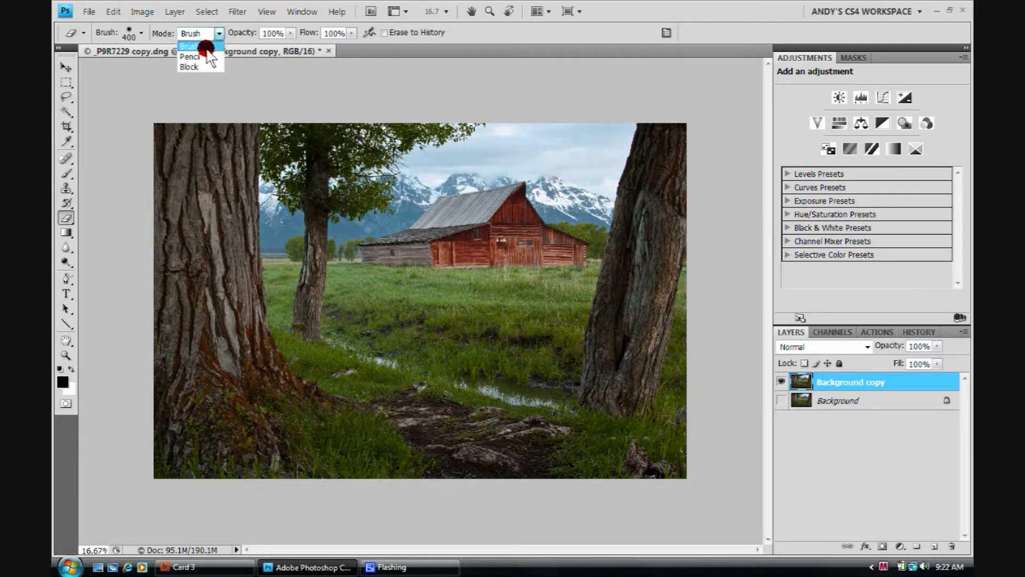
{"action": "left_click", "coordinate": [199, 46]}
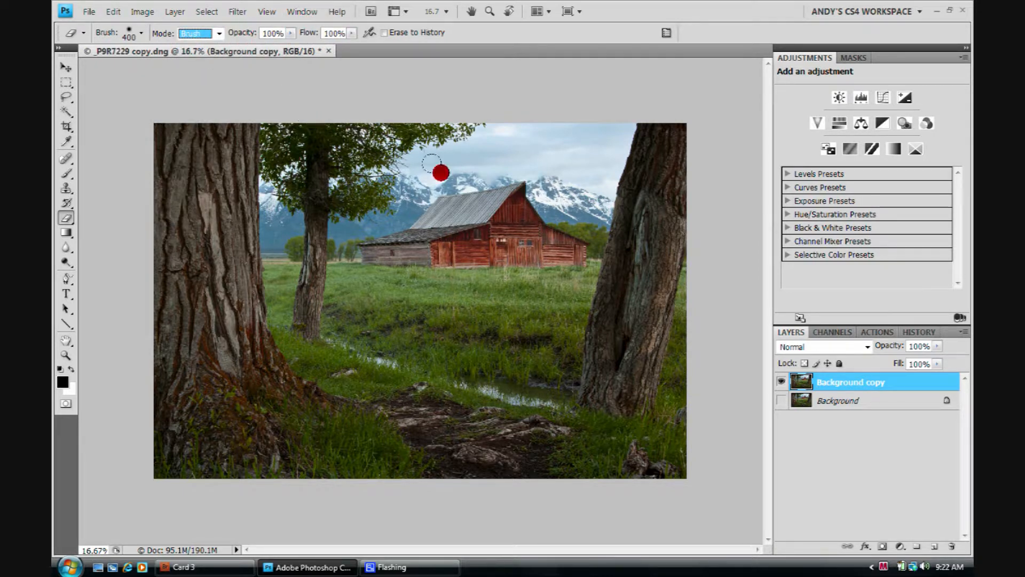
{"action": "mouse_move", "coordinate": [454, 158]}
{"action": "left_mouse_down"}
{"action": "mouse_move", "coordinate": [512, 155]}
{"action": "mouse_move", "coordinate": [432, 155]}
{"action": "mouse_move", "coordinate": [538, 144]}
{"action": "mouse_move", "coordinate": [440, 156]}
{"action": "mouse_move", "coordinate": [508, 170]}
{"action": "mouse_move", "coordinate": [421, 181]}
{"action": "mouse_move", "coordinate": [460, 197]}
{"action": "mouse_move", "coordinate": [495, 167]}
{"action": "mouse_move", "coordinate": [429, 194]}
{"action": "mouse_move", "coordinate": [419, 160]}
{"action": "mouse_move", "coordinate": [481, 173]}
{"action": "mouse_move", "coordinate": [410, 189]}
{"action": "mouse_move", "coordinate": [501, 161]}
{"action": "mouse_move", "coordinate": [445, 137]}
{"action": "mouse_move", "coordinate": [524, 133]}
{"action": "mouse_move", "coordinate": [411, 129]}
{"action": "mouse_move", "coordinate": [388, 153]}
{"action": "mouse_move", "coordinate": [479, 183]}
{"action": "mouse_move", "coordinate": [534, 141]}
{"action": "mouse_move", "coordinate": [542, 146]}
{"action": "mouse_move", "coordinate": [476, 194]}
{"action": "mouse_move", "coordinate": [416, 202]}
{"action": "mouse_move", "coordinate": [520, 196]}
{"action": "mouse_move", "coordinate": [419, 201]}
{"action": "mouse_move", "coordinate": [552, 149]}
{"action": "mouse_move", "coordinate": [531, 128]}
{"action": "mouse_move", "coordinate": [577, 115]}
{"action": "mouse_move", "coordinate": [574, 134]}
{"action": "mouse_move", "coordinate": [590, 135]}
{"action": "mouse_move", "coordinate": [578, 151]}
{"action": "mouse_move", "coordinate": [587, 113]}
{"action": "mouse_move", "coordinate": [560, 216]}
{"action": "mouse_move", "coordinate": [588, 130]}
{"action": "mouse_move", "coordinate": [593, 155]}
{"action": "mouse_move", "coordinate": [603, 123]}
{"action": "mouse_move", "coordinate": [628, 112]}
{"action": "mouse_move", "coordinate": [669, 119]}
{"action": "mouse_move", "coordinate": [599, 126]}
{"action": "mouse_move", "coordinate": [660, 142]}
{"action": "mouse_move", "coordinate": [629, 127]}
{"action": "mouse_move", "coordinate": [695, 136]}
{"action": "mouse_move", "coordinate": [667, 175]}
{"action": "mouse_move", "coordinate": [628, 171]}
{"action": "mouse_move", "coordinate": [507, 198]}
{"action": "mouse_move", "coordinate": [53, 84]}
{"action": "left_mouse_up"}
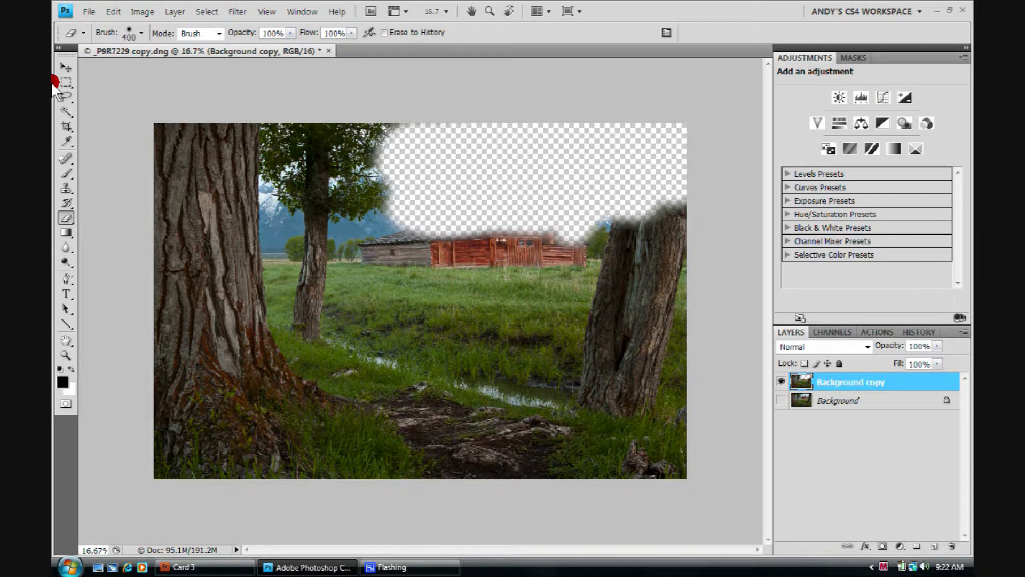
Compare the erased area with the Background layer shown and hidden, leave Background visible, and delete the Background copy layer.
{"action": "left_click", "coordinate": [780, 401]}
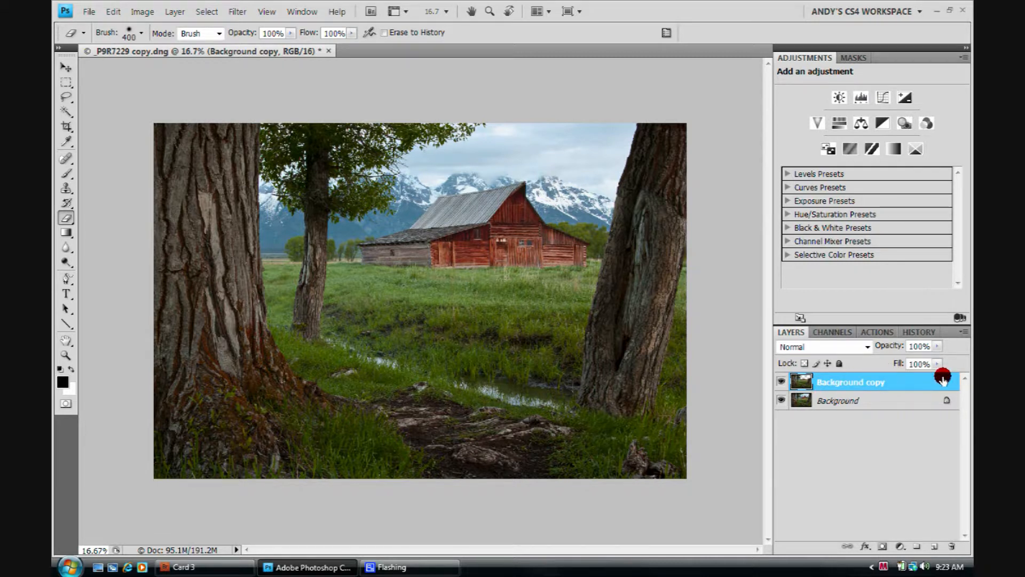
{"action": "left_click", "coordinate": [782, 400]}
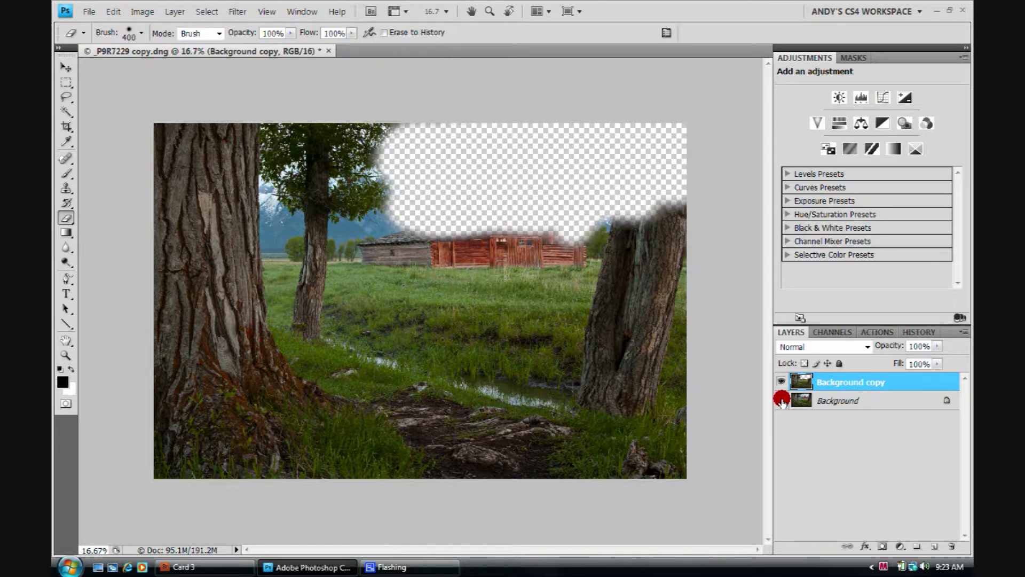
{"action": "left_click", "coordinate": [782, 400]}
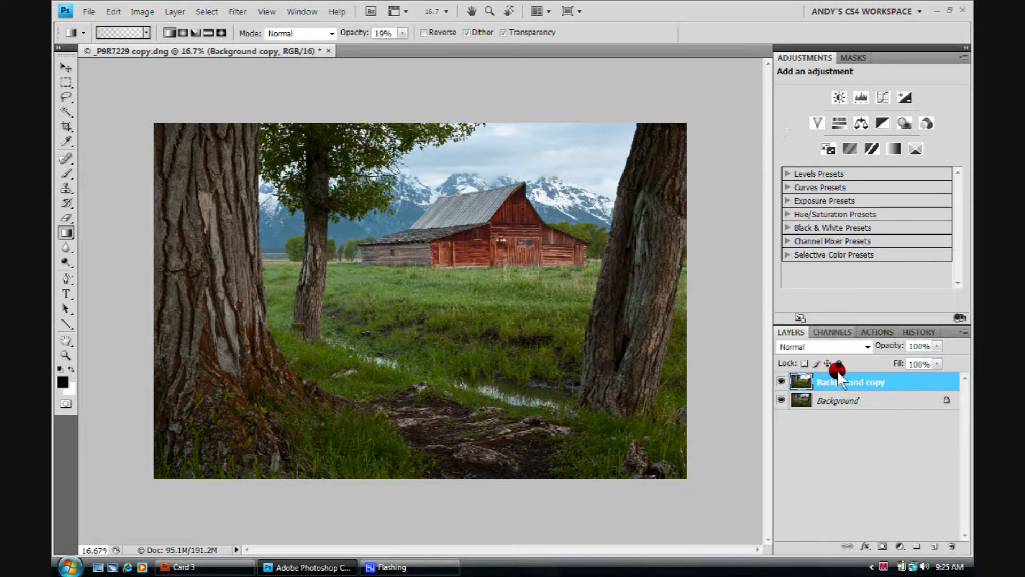
{"action": "left_click_drag", "start_coordinate": [922, 402], "coordinate": [948, 544]}
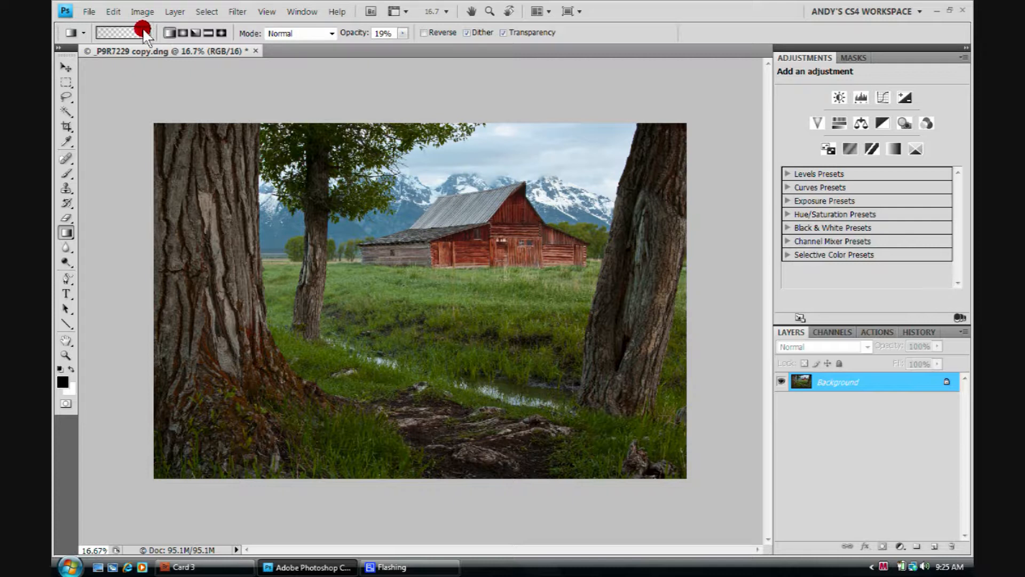
Set up the Gradient tool with the black-to-transparent preset and Normal blending mode.
{"action": "left_click", "coordinate": [67, 233]}
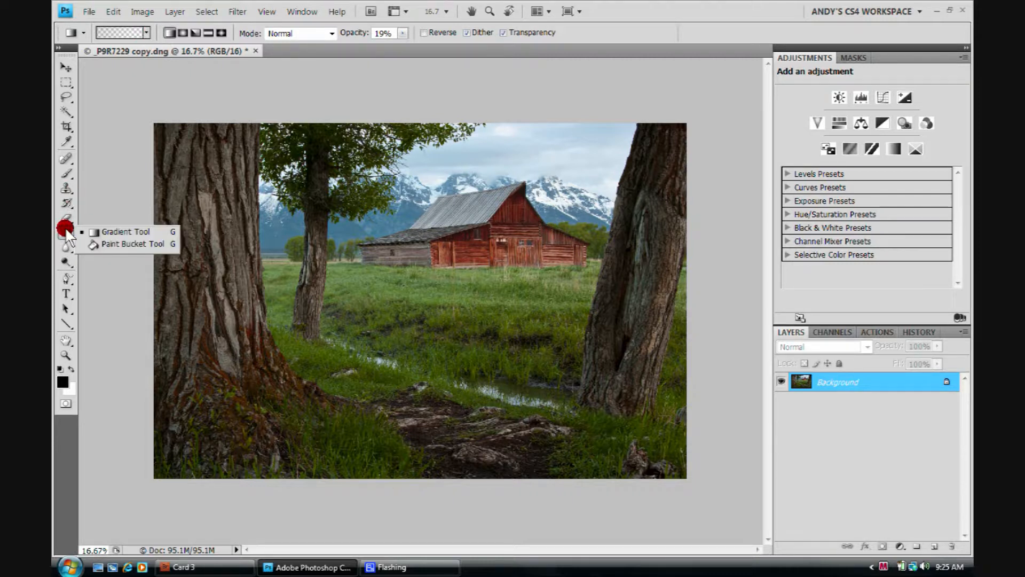
{"action": "left_click", "coordinate": [119, 231]}
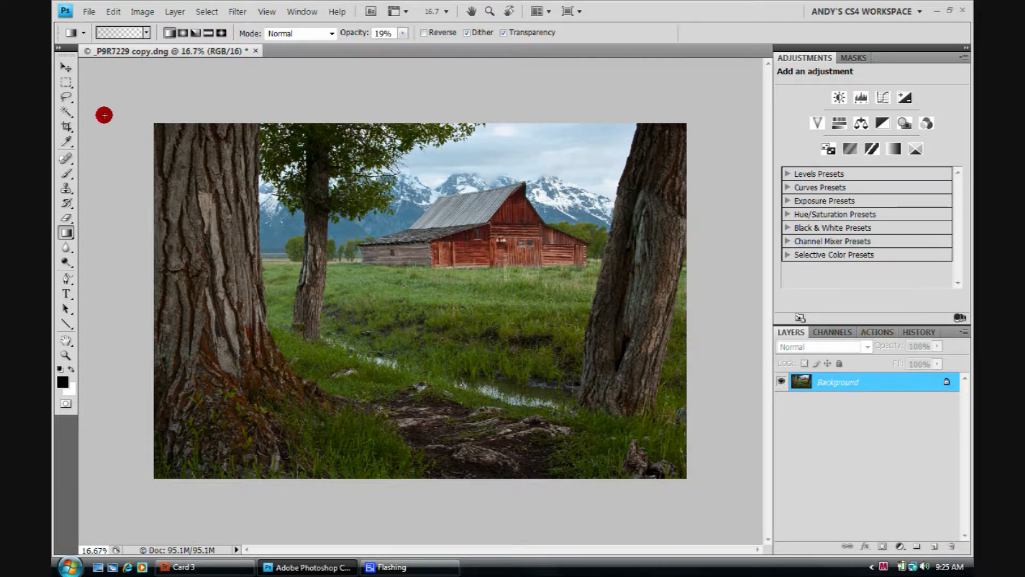
{"action": "left_click", "coordinate": [146, 33]}
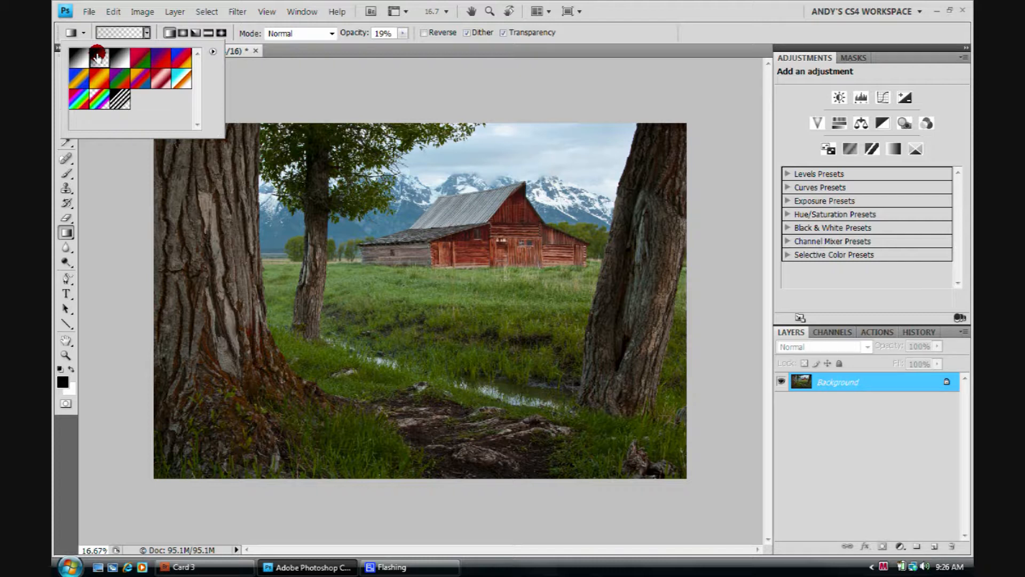
{"action": "double_click", "coordinate": [97, 53]}
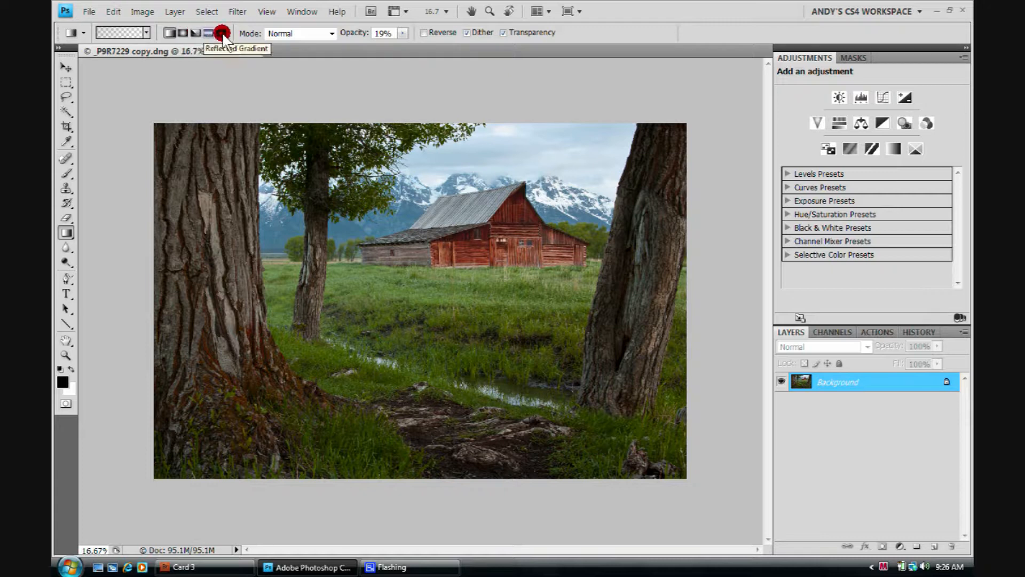
{"action": "left_click", "coordinate": [329, 32]}
{"action": "left_click", "coordinate": [288, 44]}
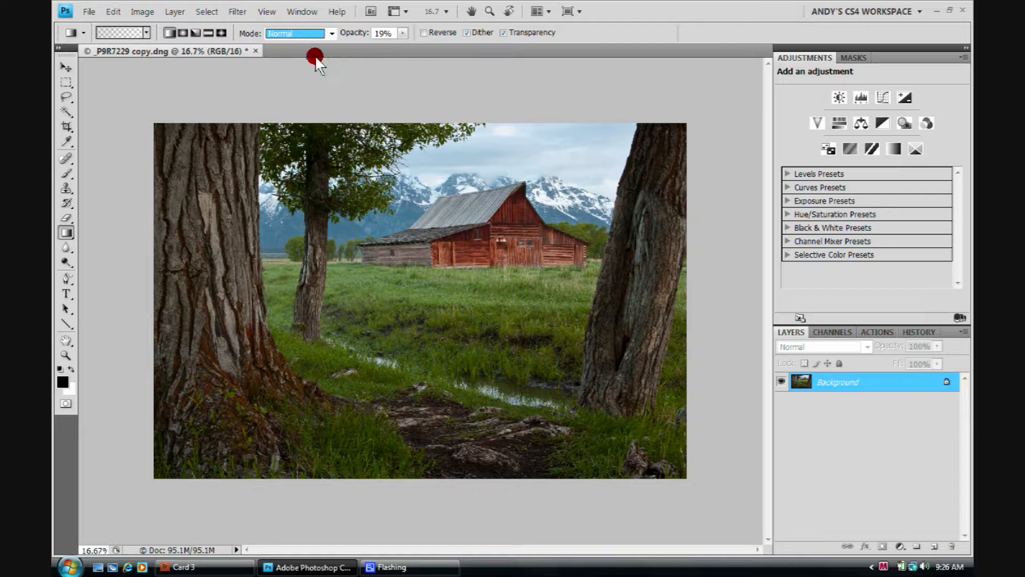
Set the gradient opacity to 32% and apply a gradient that darkens the sky on the Background layer.
{"action": "left_click", "coordinate": [402, 33]}
{"action": "left_click_drag", "start_coordinate": [402, 44], "coordinate": [465, 54]}
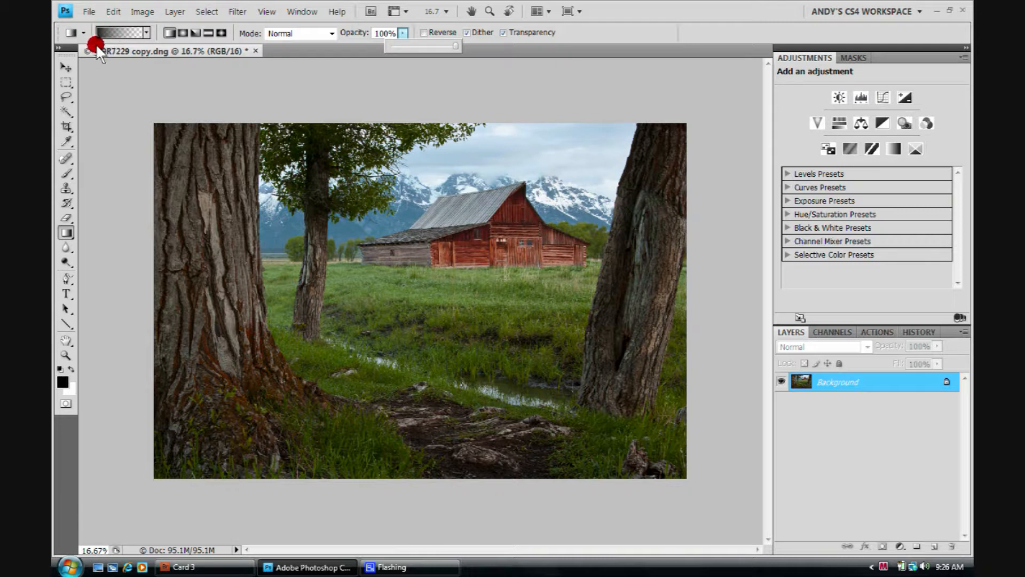
{"action": "left_click_drag", "start_coordinate": [457, 46], "coordinate": [418, 45]}
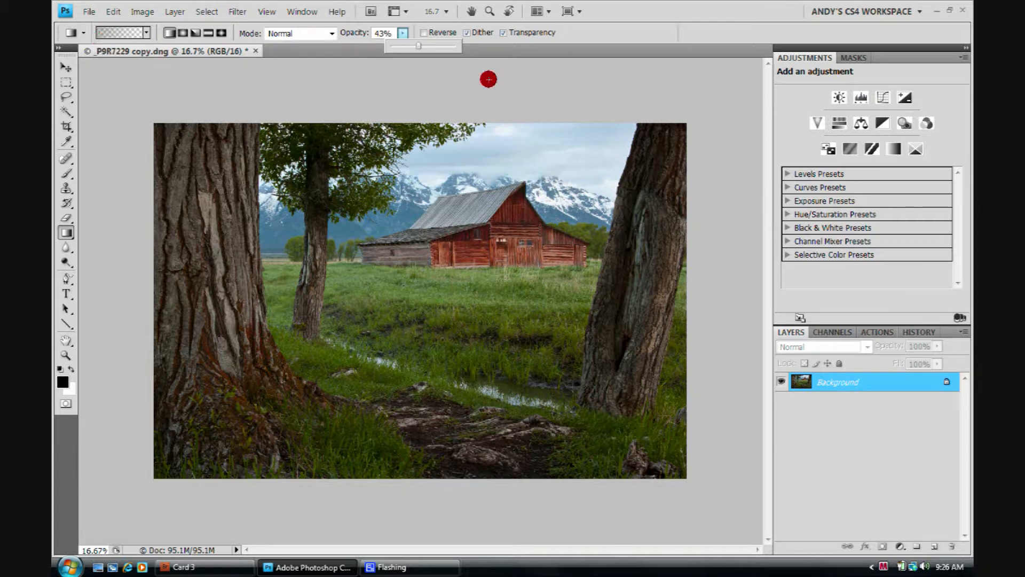
{"action": "left_click_drag", "start_coordinate": [418, 43], "coordinate": [488, 47]}
{"action": "mouse_move", "coordinate": [455, 42]}
{"action": "left_mouse_down"}
{"action": "mouse_move", "coordinate": [411, 44]}
{"action": "mouse_move", "coordinate": [423, 94]}
{"action": "mouse_move", "coordinate": [395, 165]}
{"action": "mouse_move", "coordinate": [418, 172]}
{"action": "mouse_move", "coordinate": [416, 282]}
{"action": "left_mouse_up"}
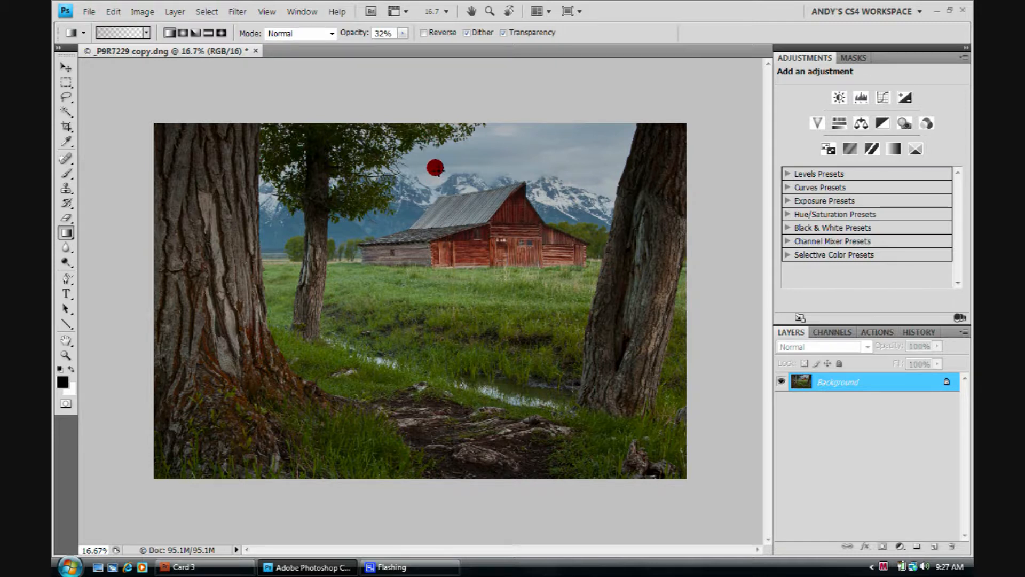
Apply a second gradient from the sky down to the base of the barn, and undo both gradients.
{"action": "left_click_drag", "start_coordinate": [436, 167], "coordinate": [435, 265]}
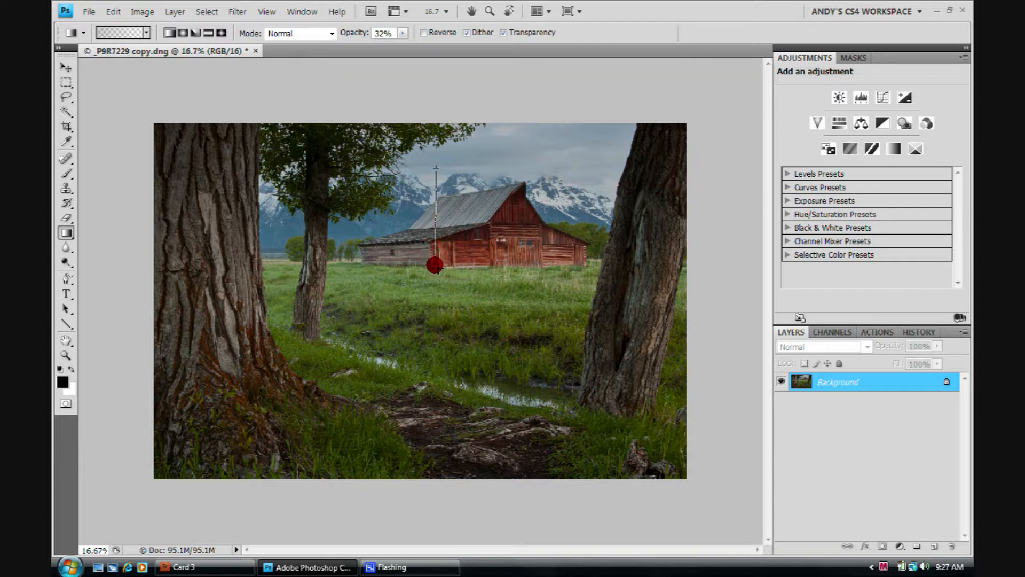
{"action": "left_click_drag", "start_coordinate": [435, 264], "coordinate": [435, 265]}
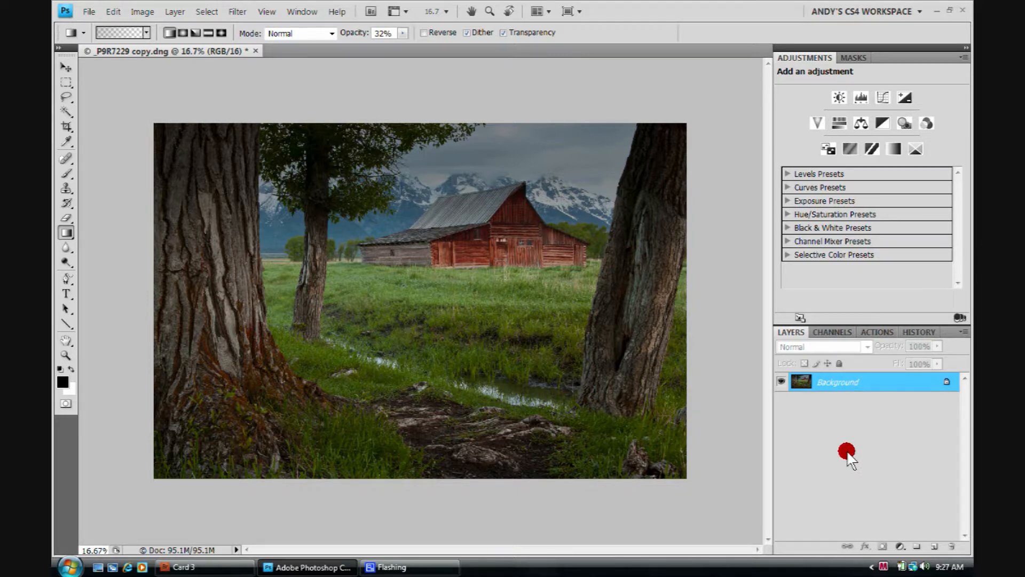
{"action": "key", "text": "ctrl+z"}
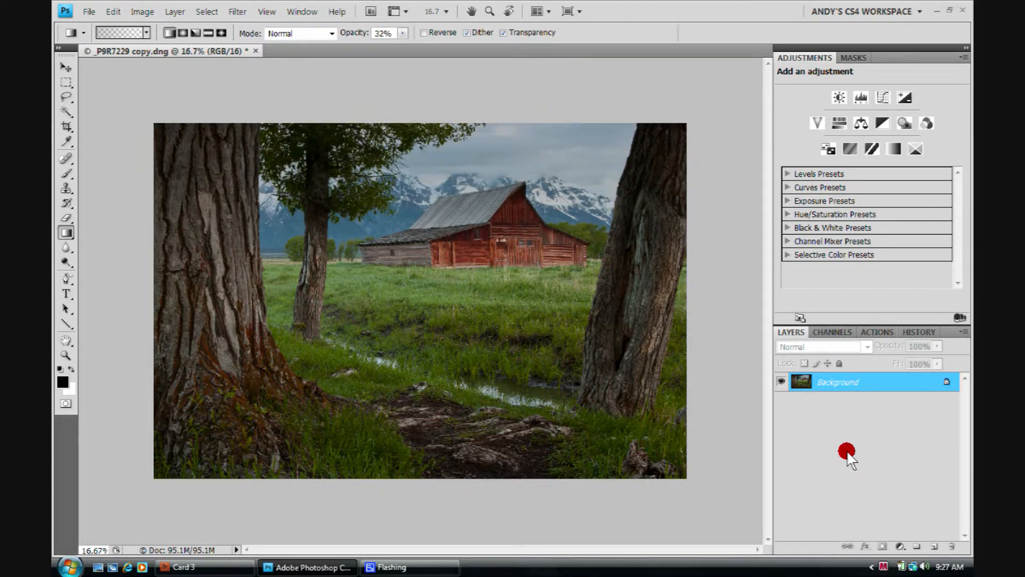
{"action": "key", "text": "ctrl+z"}
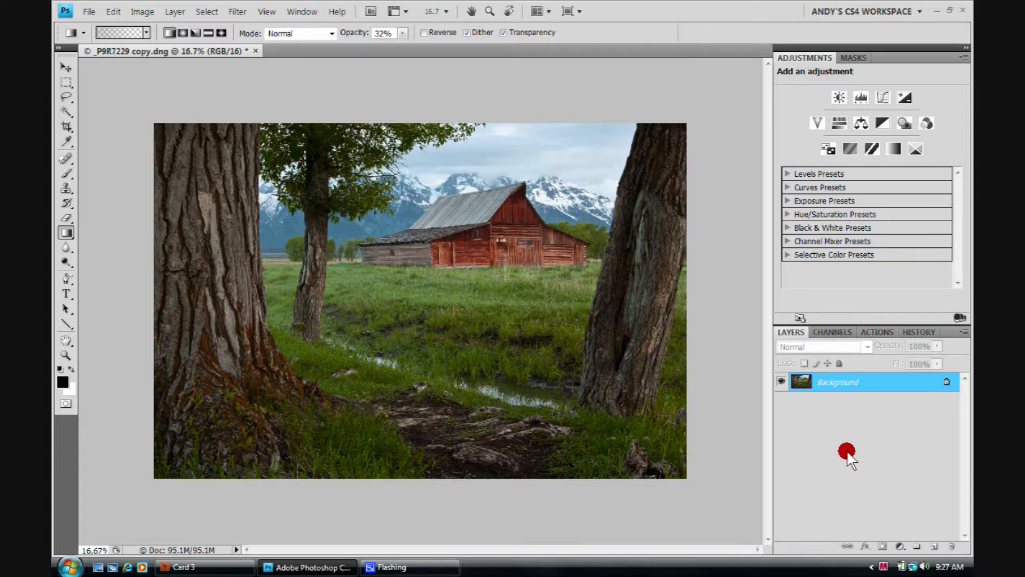
Darken the sky with a gradient on a new layer, and delete that layer.
{"action": "left_click", "coordinate": [934, 546]}
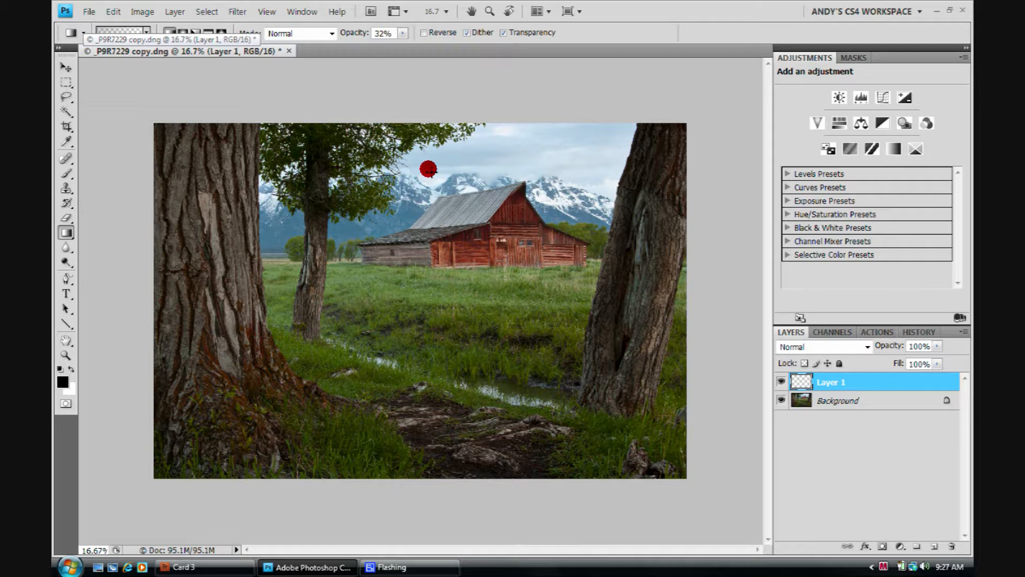
{"action": "left_click_drag", "start_coordinate": [428, 169], "coordinate": [367, 220]}
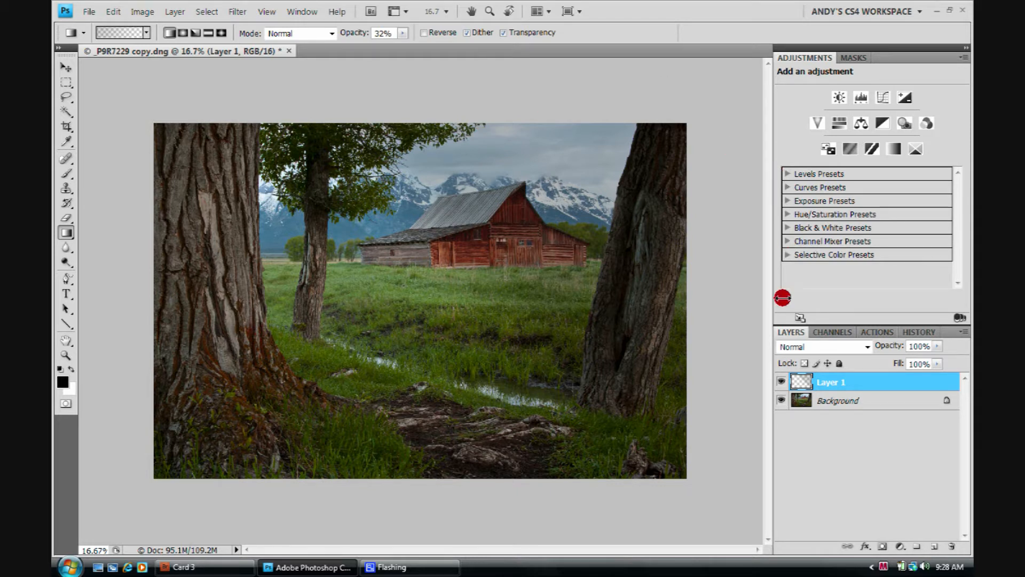
{"action": "left_click_drag", "start_coordinate": [923, 383], "coordinate": [952, 546]}
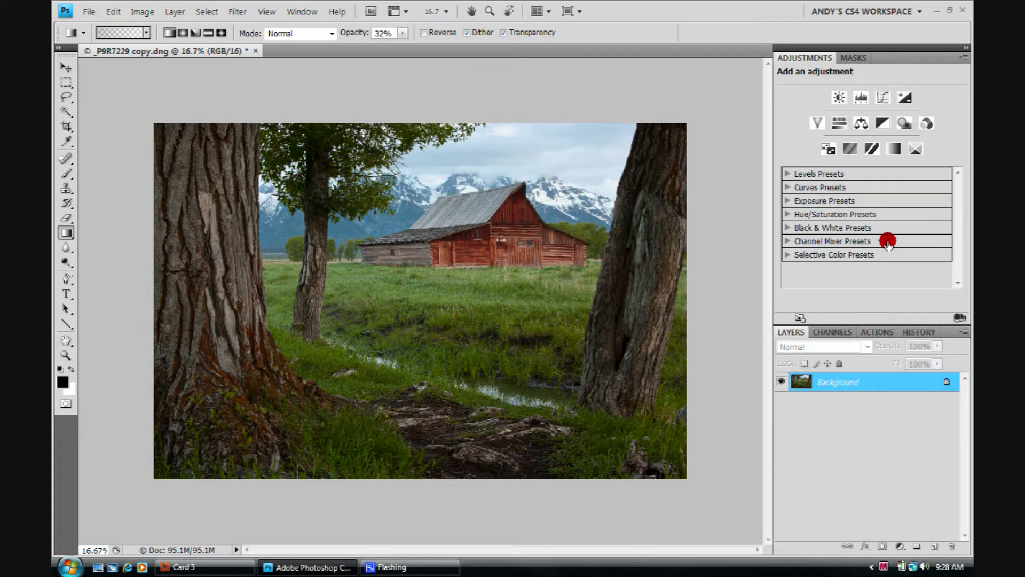
Activate the Blur tool and show the other tools in its group.
{"action": "key", "text": "r"}
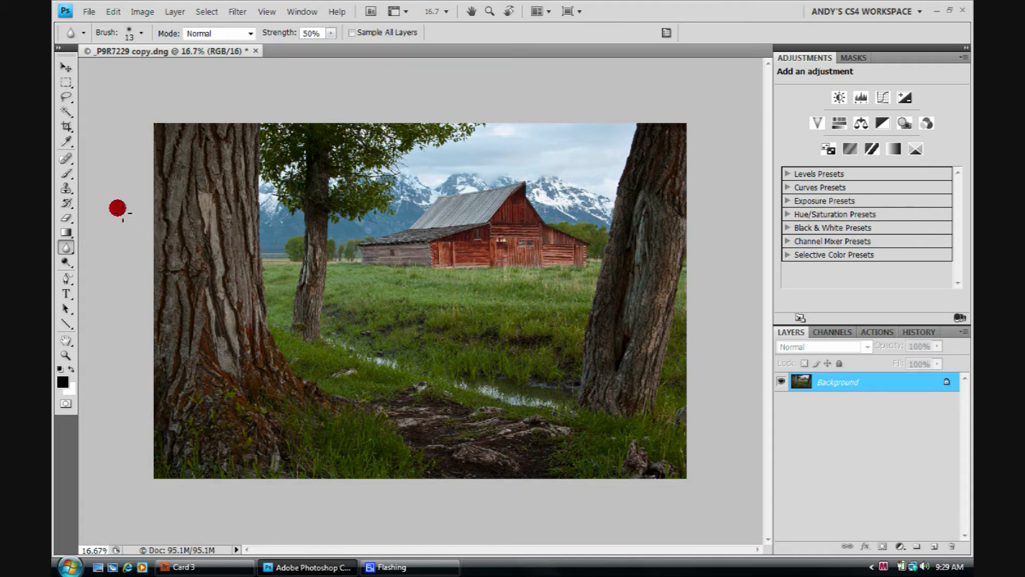
{"action": "left_click", "coordinate": [72, 245]}
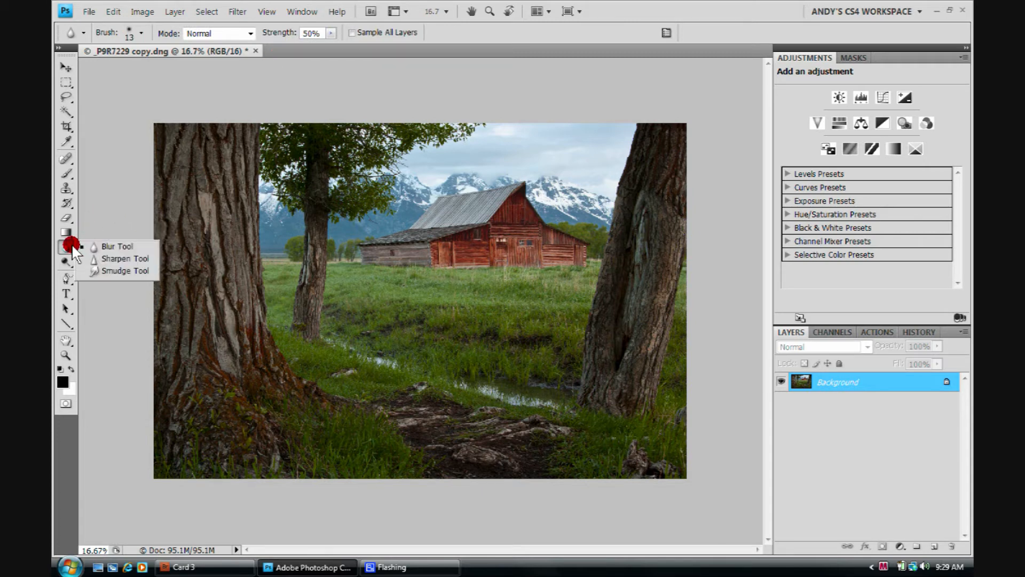
{"action": "mouse_move", "coordinate": [132, 251]}
{"action": "left_mouse_down"}
{"action": "mouse_move", "coordinate": [138, 270]}
{"action": "mouse_move", "coordinate": [96, 264]}
{"action": "mouse_move", "coordinate": [107, 270]}
{"action": "mouse_move", "coordinate": [86, 250]}
{"action": "left_mouse_up"}
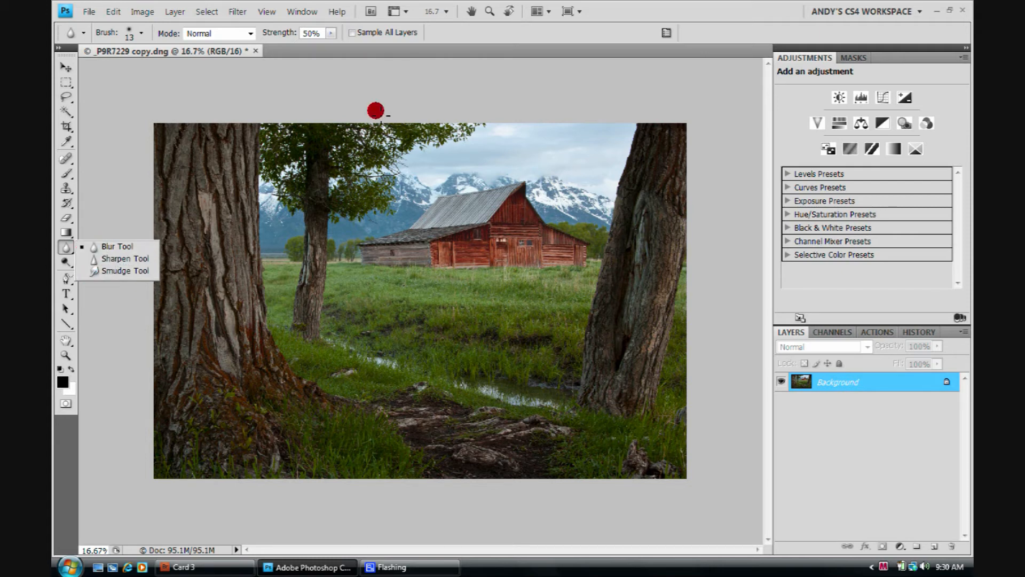